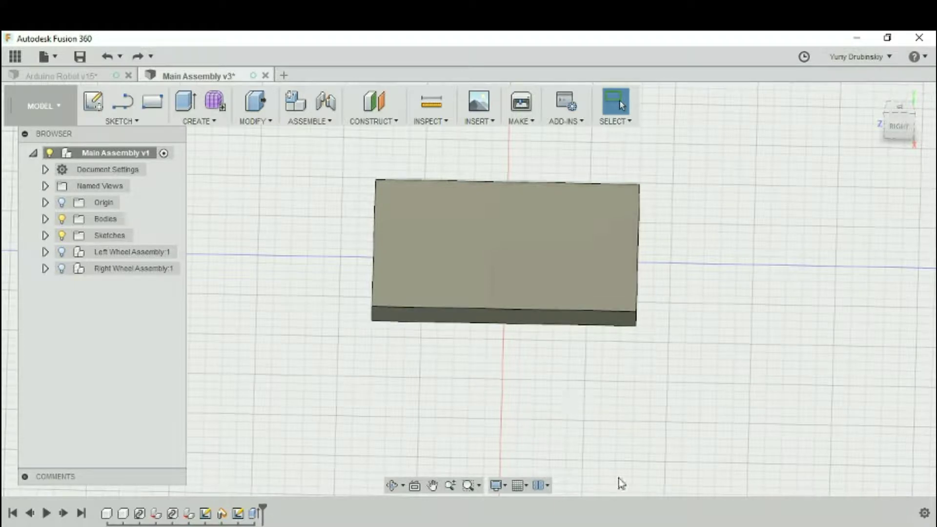
Step: Make the Left Wheel Assembly component visible next to the base plate in the home view
middle_click_drag(609, 391, 580, 413)
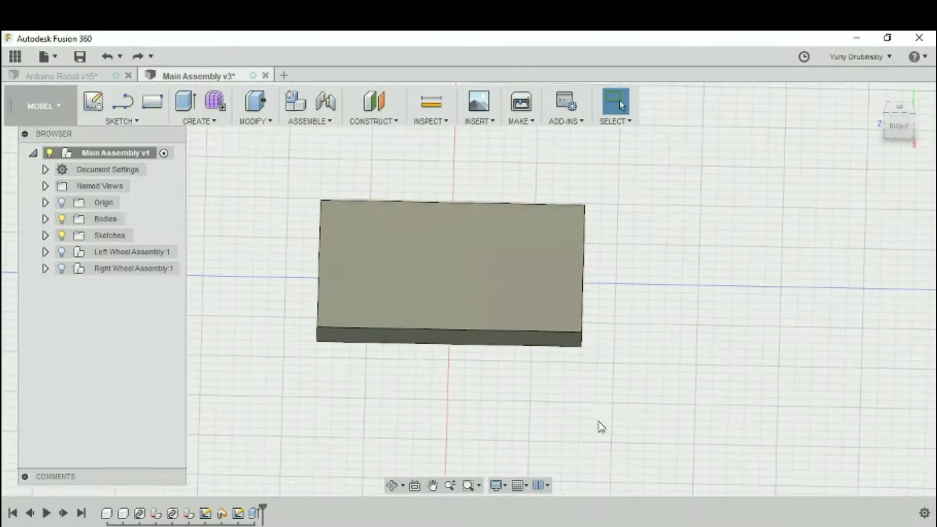
left_click(874, 95)
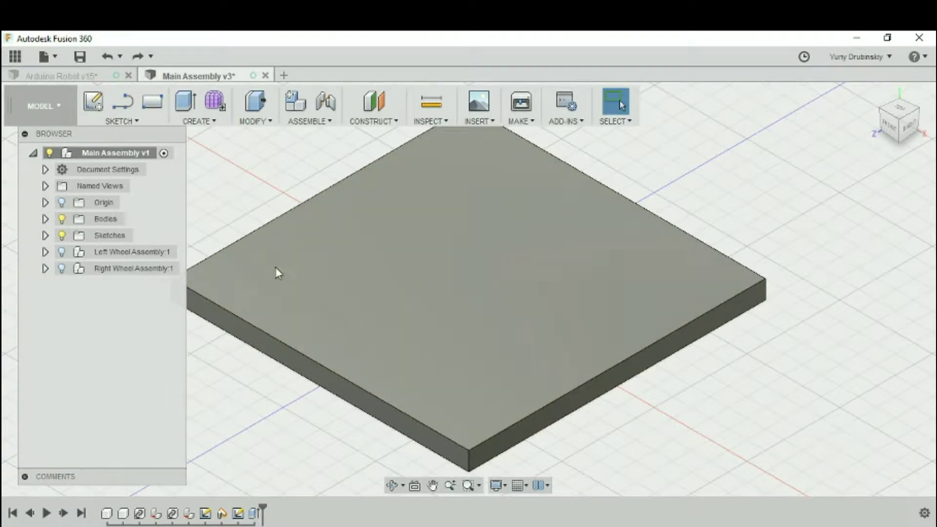
middle_click_drag(482, 345, 506, 286)
scroll(496, 309, "down", 3)
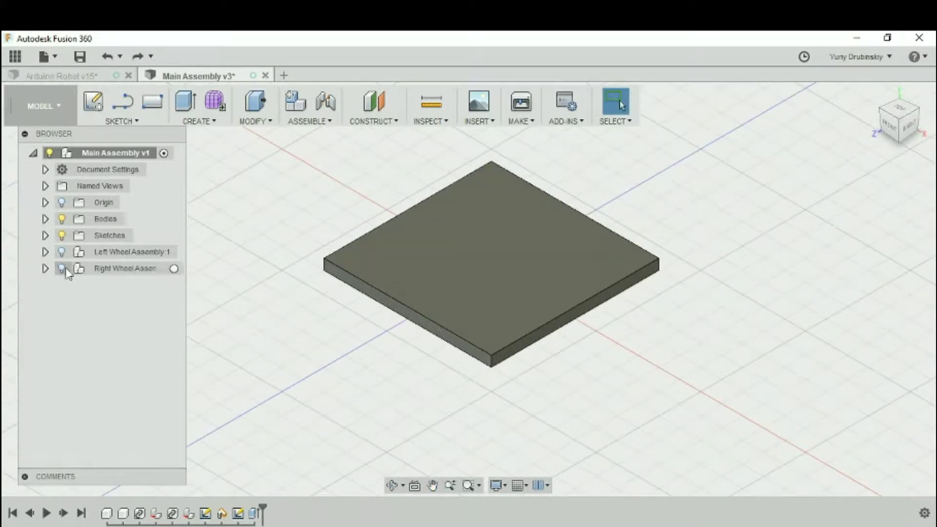
left_click(62, 252)
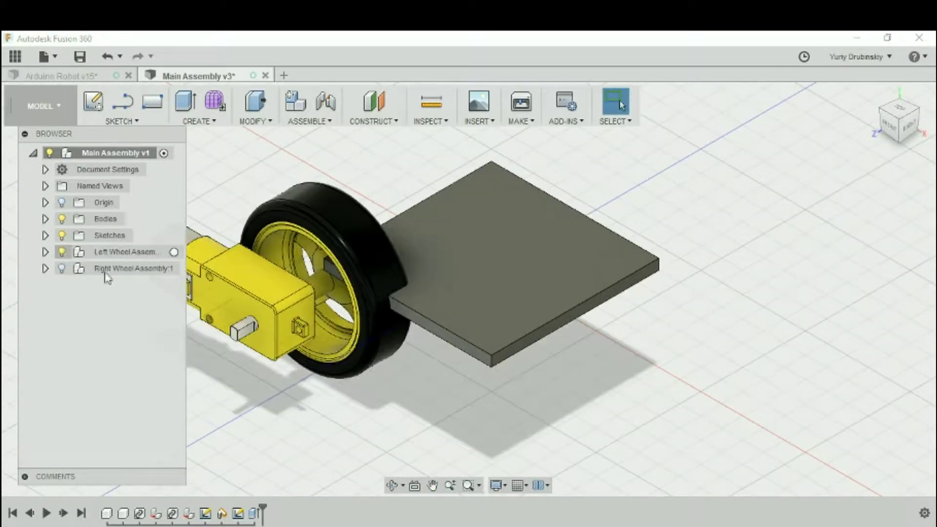
middle_click_drag(358, 364, 554, 414)
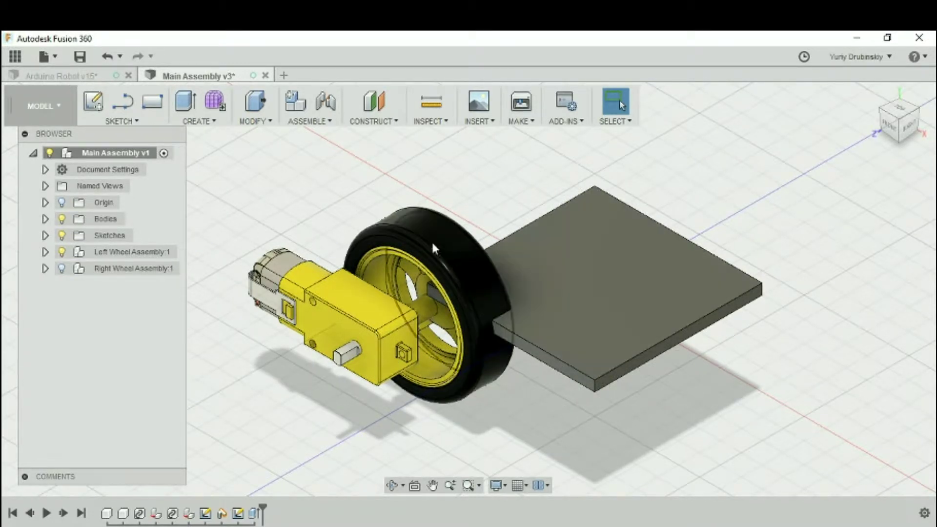
middle_click_drag(652, 391, 619, 368)
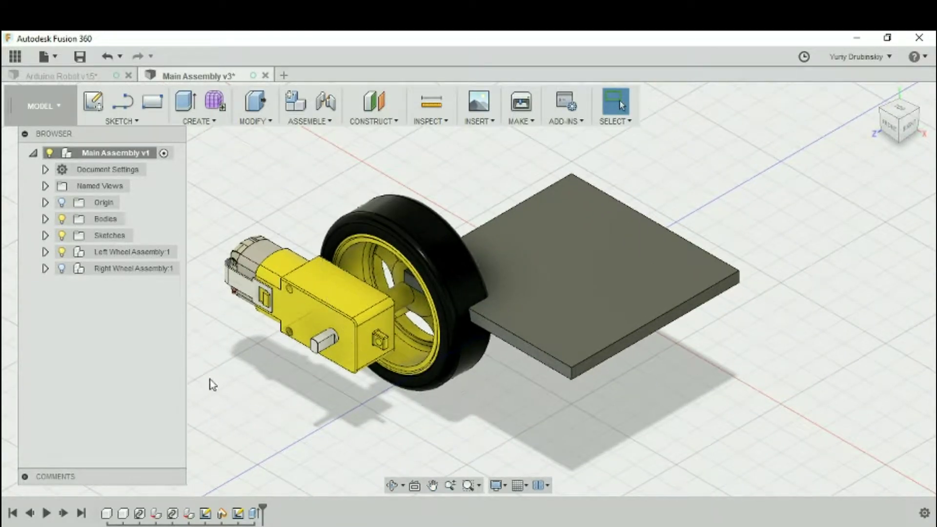
Step: Raise the Left Wheel Assembly component 30 mm along Y with a free Move
left_click(142, 253)
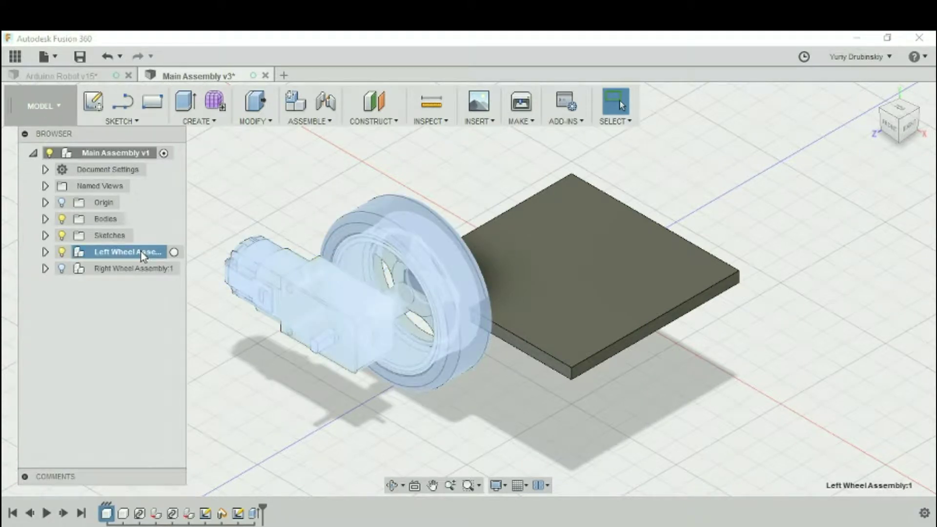
key("m")
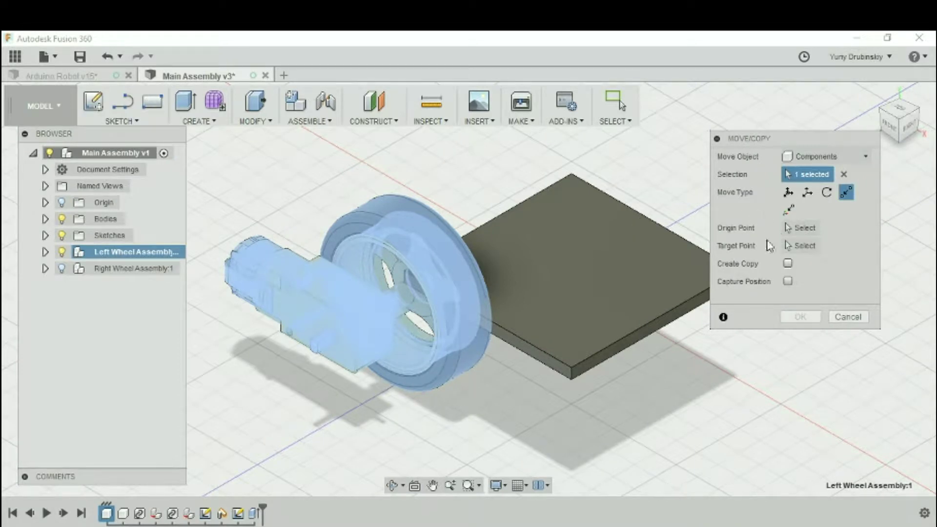
mouse_move(816, 350)
middle_mouse_down()
mouse_move(764, 349)
mouse_move(816, 347)
middle_mouse_up()
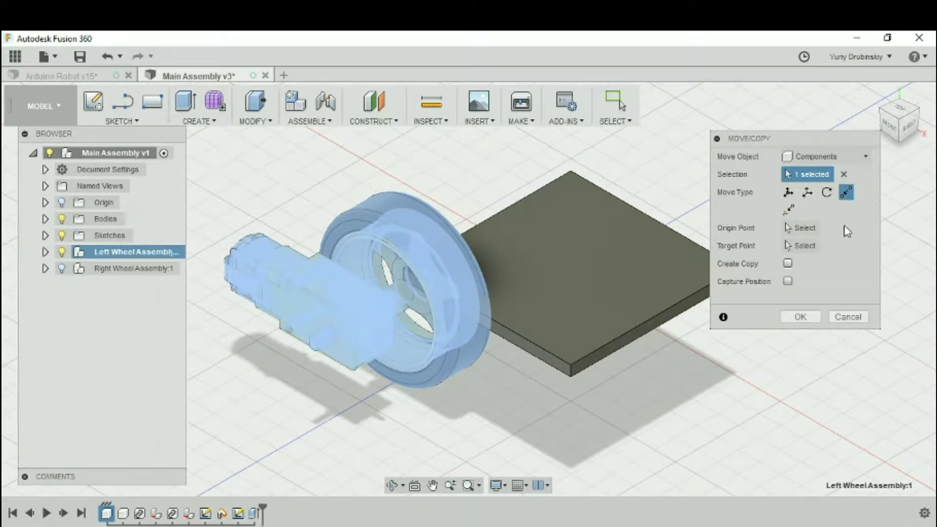
left_click(785, 193)
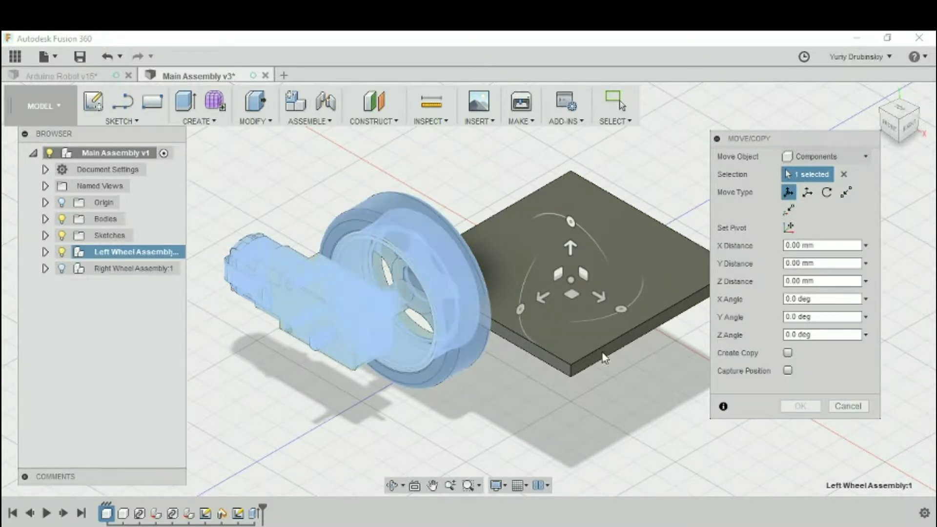
middle_click_drag(607, 358, 556, 362, "shift")
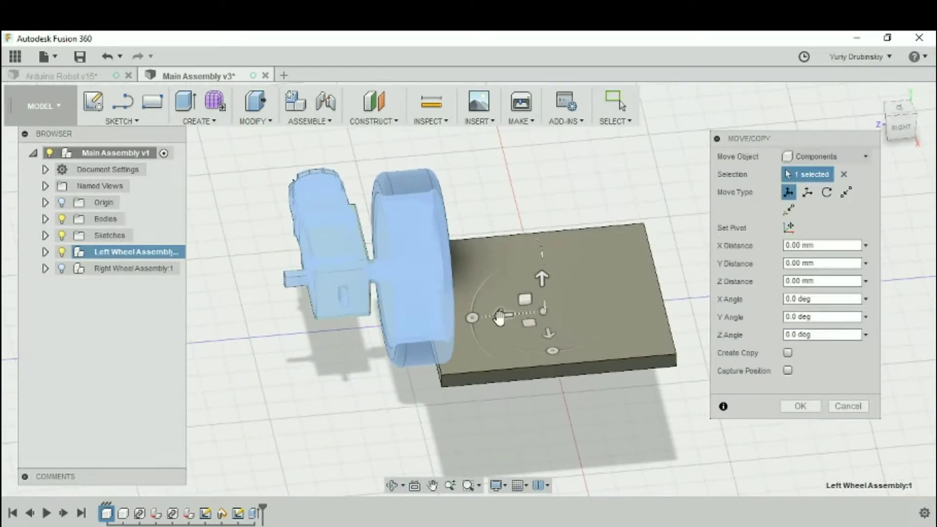
mouse_move(499, 317)
left_mouse_down()
mouse_move(596, 306)
mouse_move(471, 316)
mouse_move(540, 299)
mouse_move(487, 316)
left_mouse_up()
left_click_drag(547, 342, 563, 373)
mouse_move(554, 308)
left_mouse_down()
mouse_move(555, 216)
mouse_move(542, 317)
mouse_move(519, 341)
mouse_move(561, 320)
left_mouse_up()
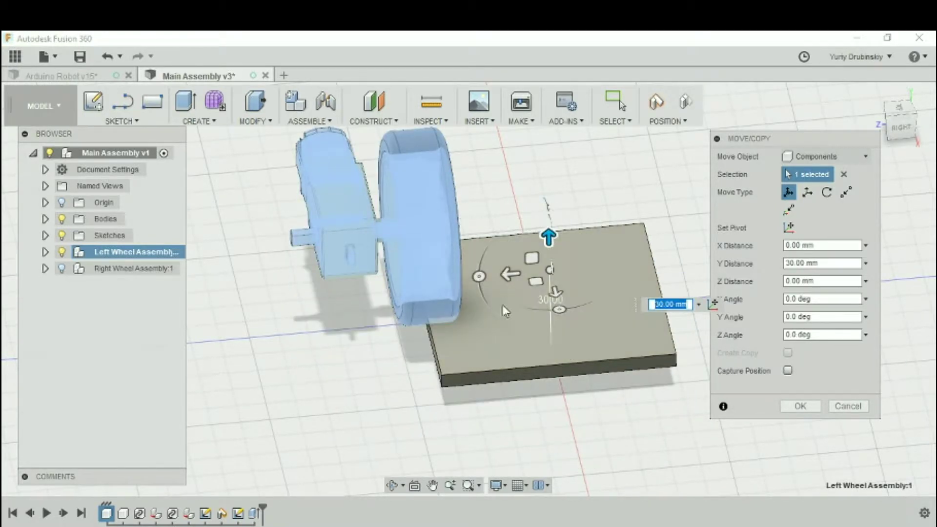
Step: Move the Left Wheel Assembly -100 mm along Z to the opposite side of the plate
middle_click_drag(510, 347, 503, 324, "shift")
mouse_move(471, 243)
left_mouse_down()
mouse_move(512, 295)
mouse_move(473, 261)
mouse_move(470, 243)
left_mouse_up()
middle_click_drag(510, 360, 414, 372)
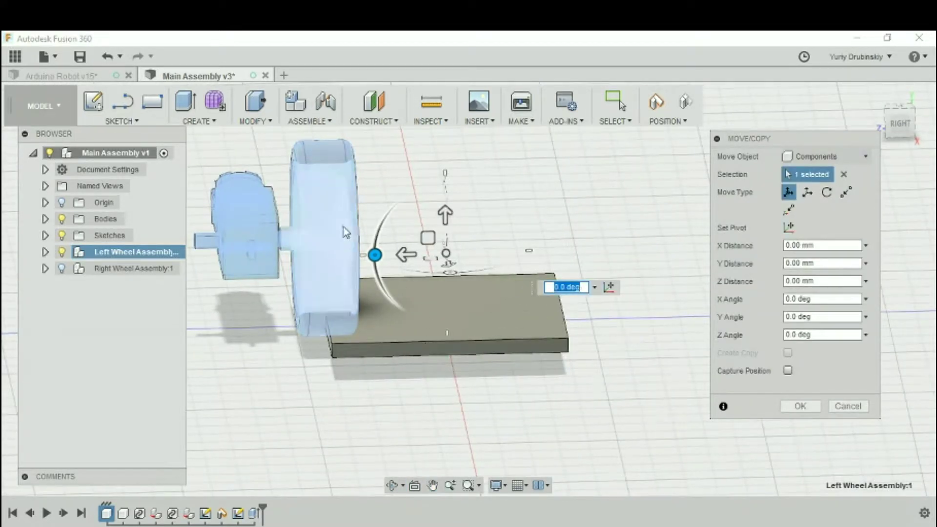
left_click_drag(406, 255, 703, 254)
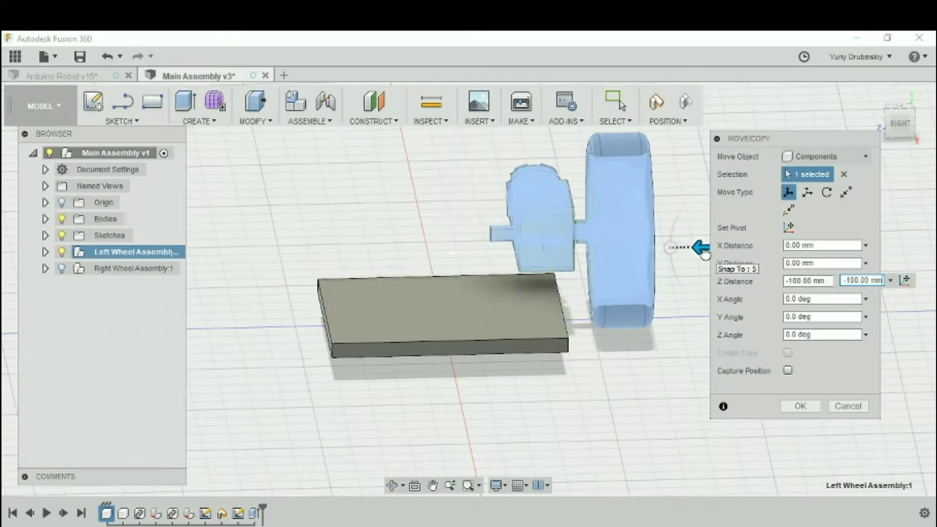
middle_click_drag(610, 347, 614, 369, "shift")
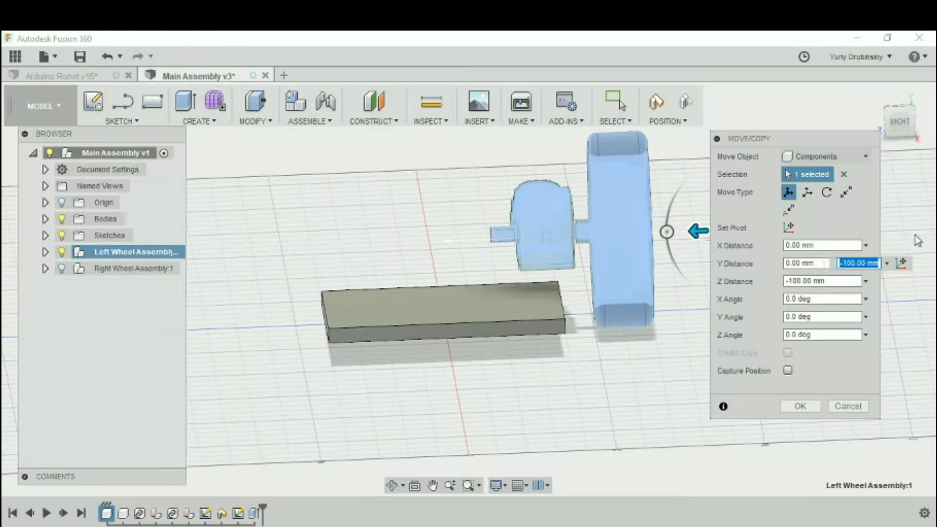
Step: Move the Left Wheel Assembly point to point, from the motor housing's lower wheel-side corner to the adjacent upper corner of the plate
left_click(846, 193)
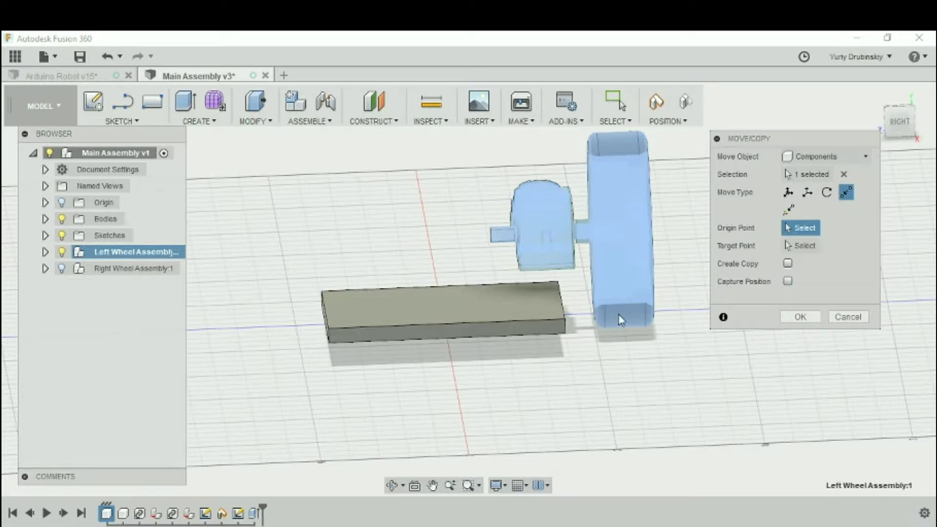
scroll(620, 316, "up", 3)
mouse_move(540, 314)
middle_mouse_down("shift")
mouse_move(550, 300)
mouse_move(545, 317)
middle_mouse_up("shift")
middle_click_drag(661, 337, 673, 341, "shift")
scroll(548, 268, "up", 5)
middle_click_drag(548, 269, 543, 296)
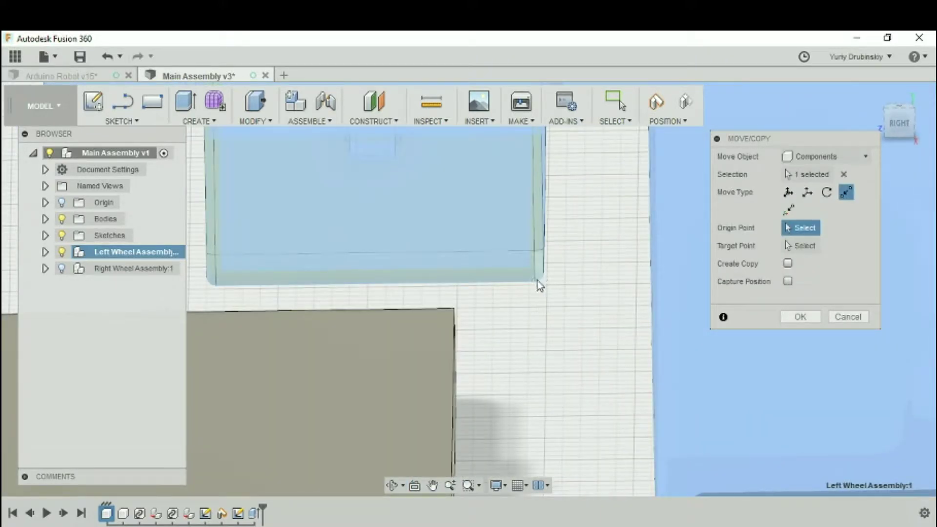
left_click(535, 283)
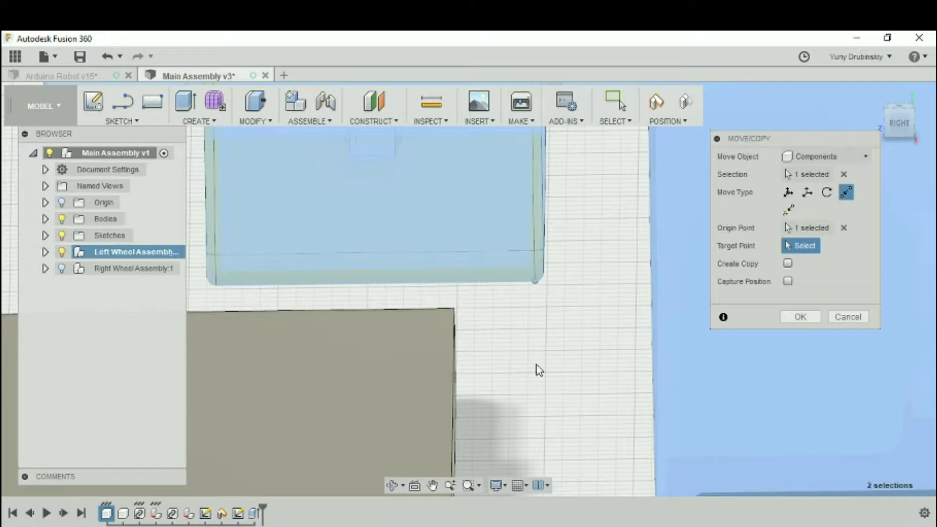
middle_click_drag(558, 362, 591, 110)
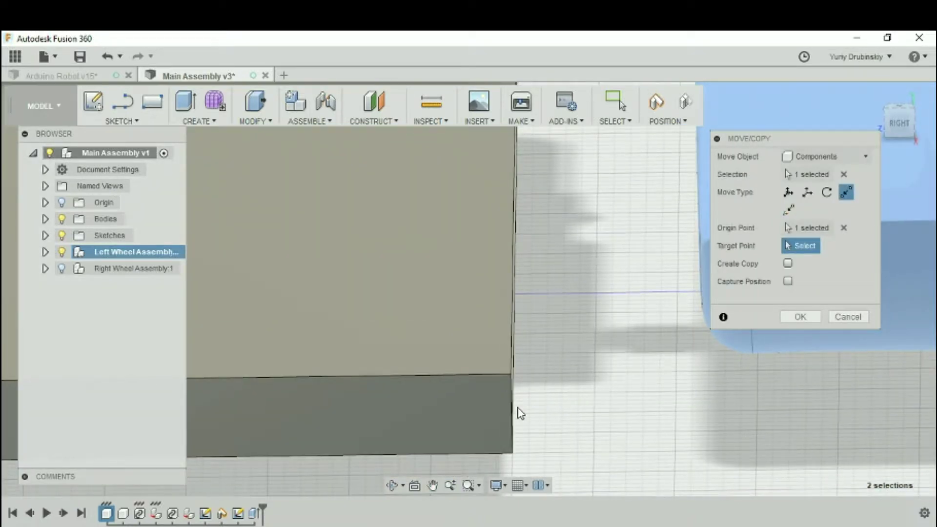
left_click(509, 376)
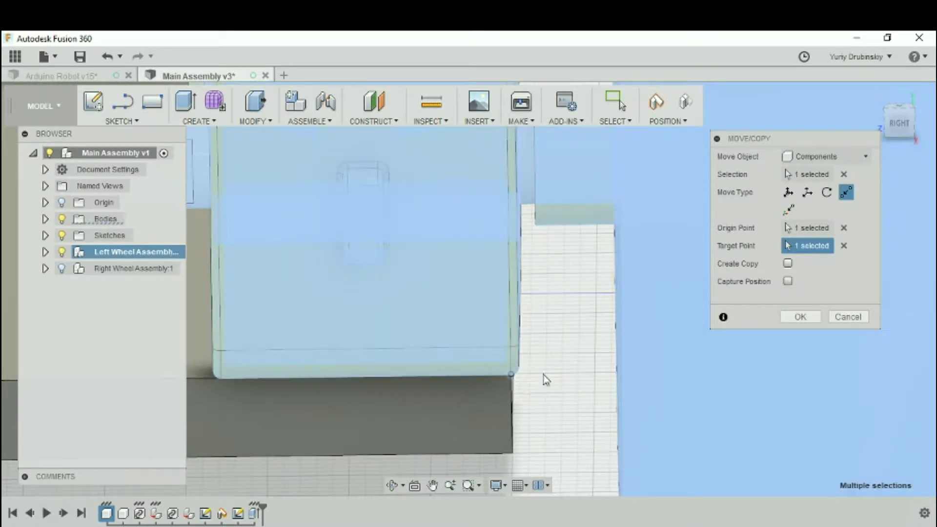
Step: View the assembly from the right side, switch to Free Move and try to shift the Left Wheel Assembly along Z
left_click(893, 128)
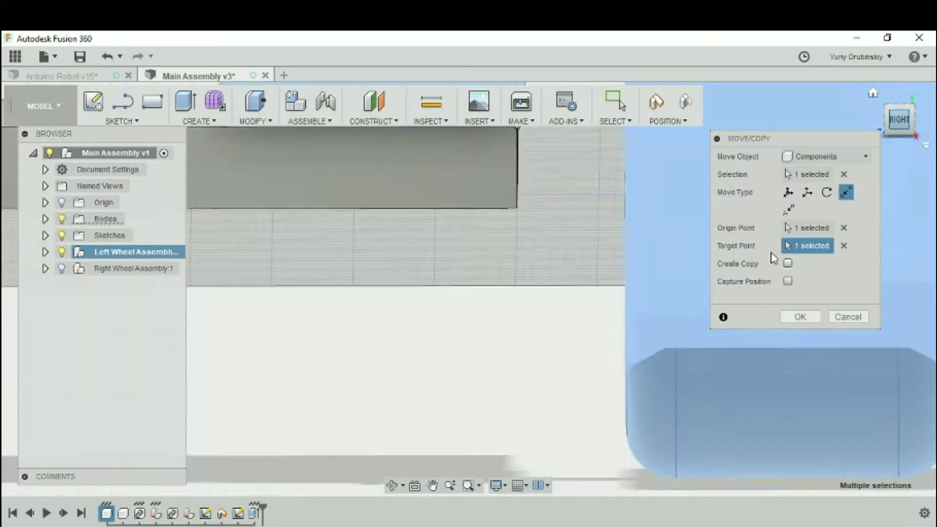
scroll(561, 391, "up", 5)
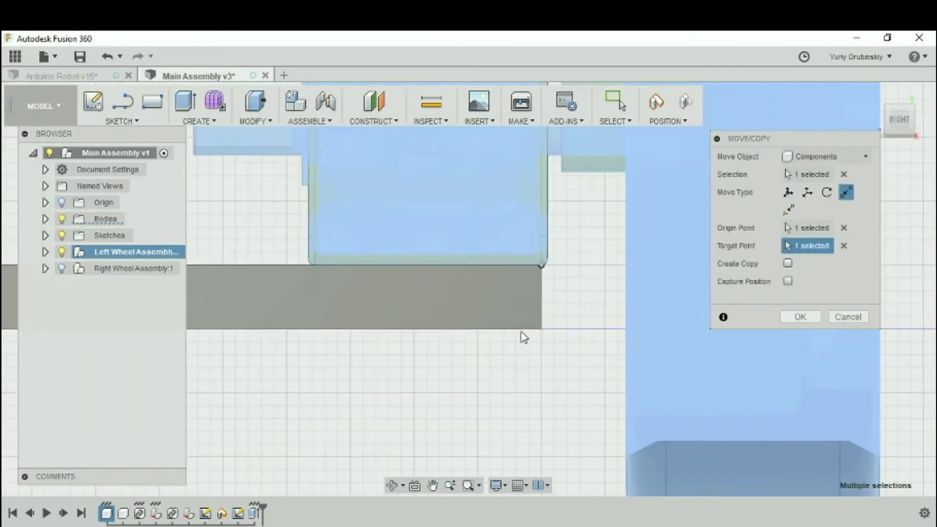
scroll(604, 376, "down", 2)
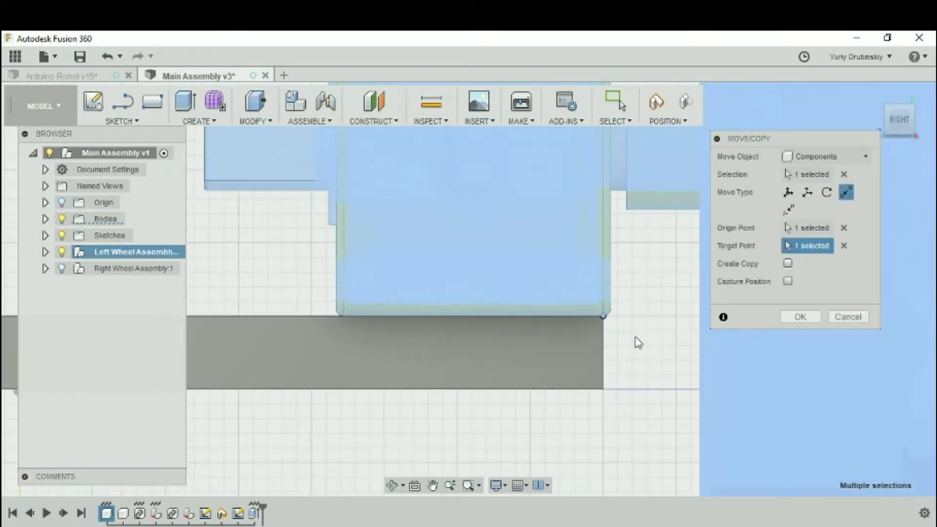
scroll(644, 346, "down", 3)
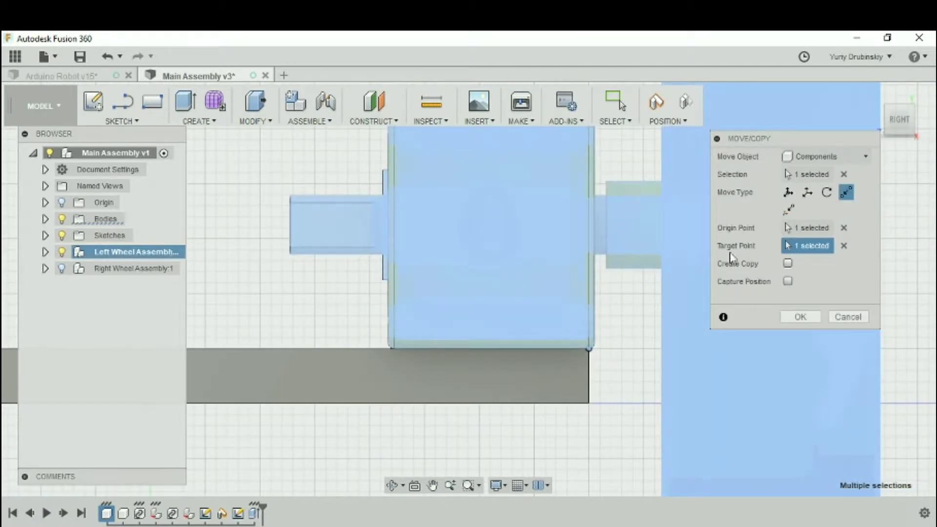
scroll(583, 351, "up", 3)
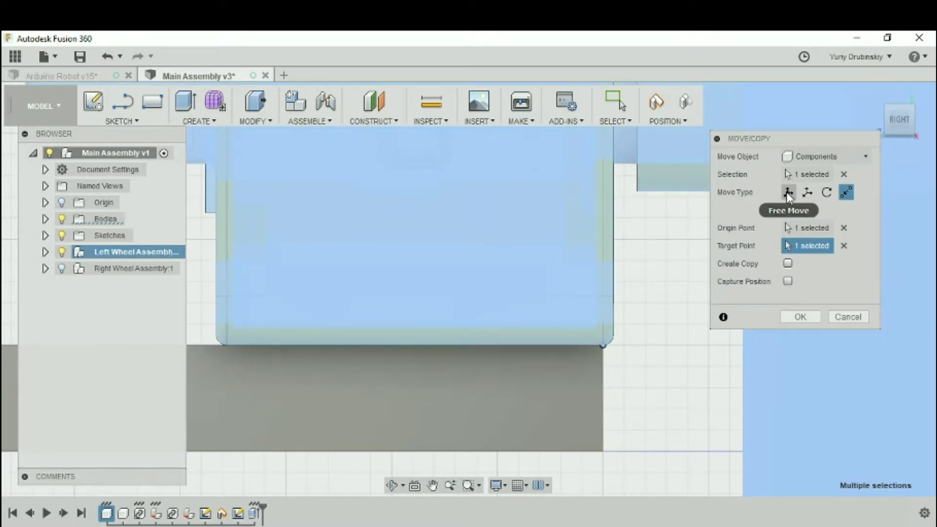
left_click(789, 193)
scroll(533, 372, "down", 5)
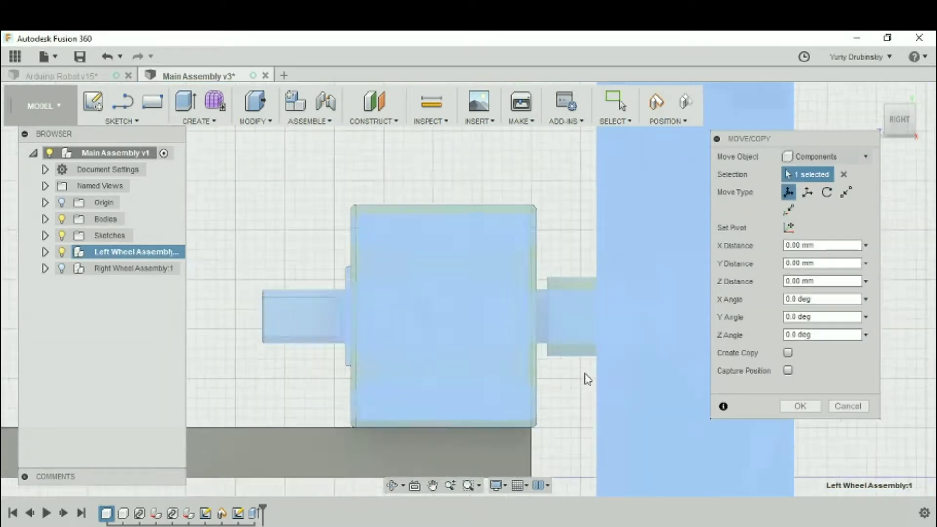
scroll(587, 379, "down", 3)
middle_click_drag(600, 381, 413, 366)
left_click_drag(679, 264, 680, 263)
mouse_move(640, 300)
left_mouse_down()
mouse_move(628, 300)
mouse_move(641, 300)
left_mouse_up()
middle_click_drag(420, 388, 722, 297, "shift")
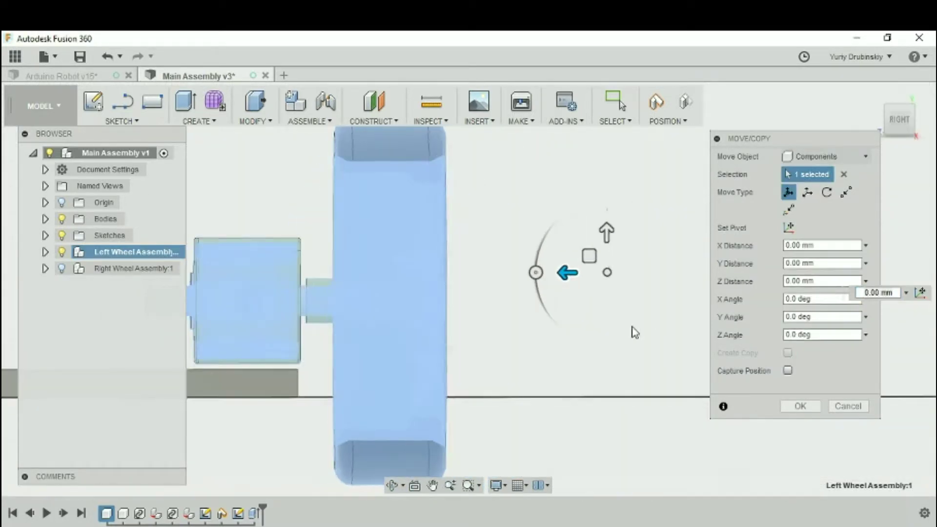
Step: Set the move pivot on the motor housing's wheel-side edge
scroll(634, 332, "down", 4)
mouse_move(595, 328)
middle_mouse_down()
mouse_move(577, 327)
mouse_move(613, 324)
middle_mouse_up()
scroll(613, 325, "up", 5)
middle_click_drag(465, 348, 575, 347)
middle_click_drag(479, 387, 451, 420)
middle_click_drag(541, 333, 473, 325)
scroll(540, 246, "up", 1)
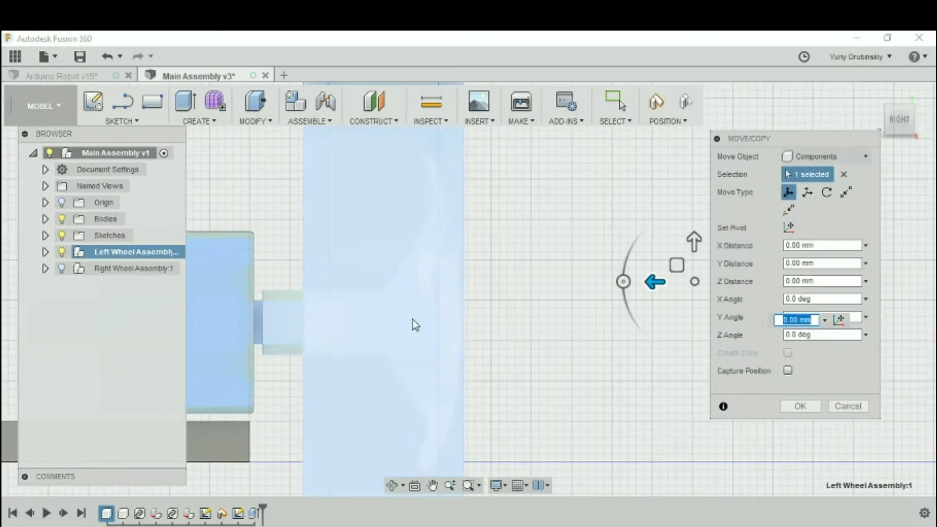
middle_click_drag(391, 361, 426, 374)
middle_click_drag(499, 335, 655, 297)
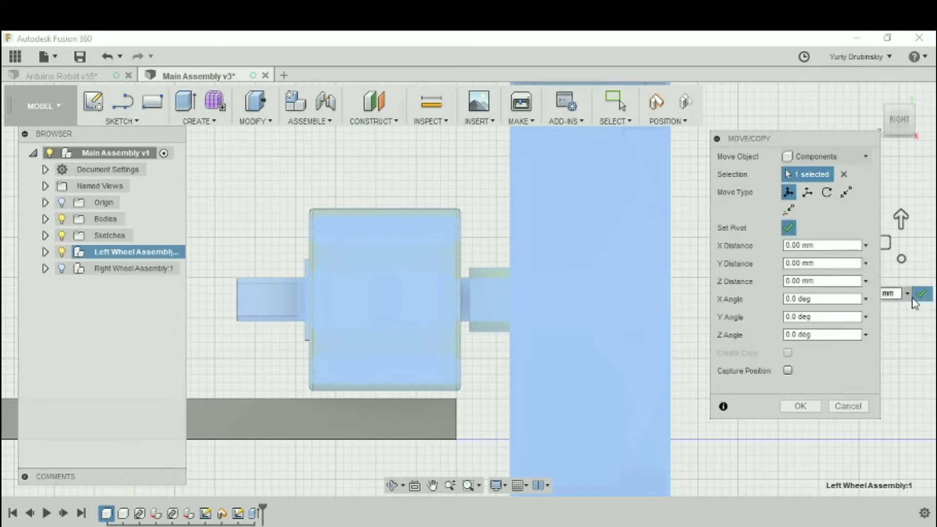
left_click(789, 227)
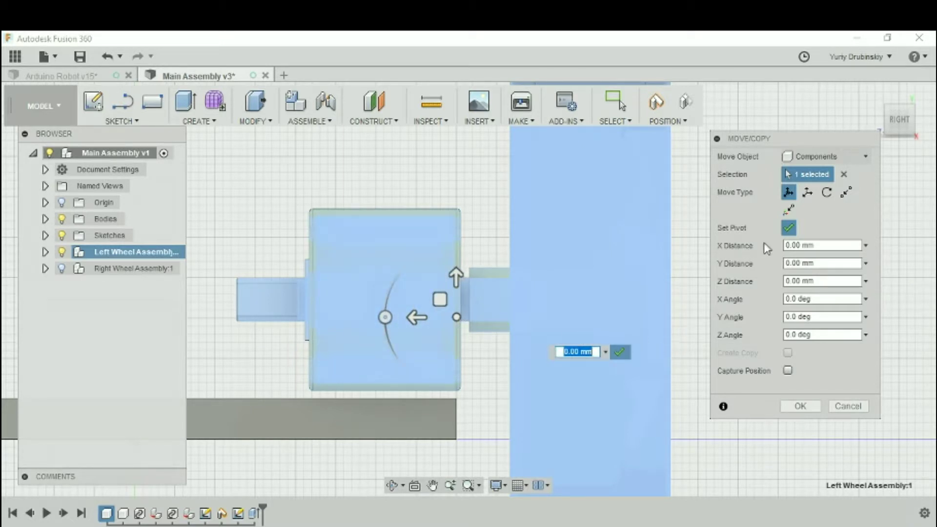
left_click(790, 227)
Step: Try a small Z shift from the new pivot and confirm the Left Wheel Assembly's placement on the plate
scroll(454, 396, "up", 5)
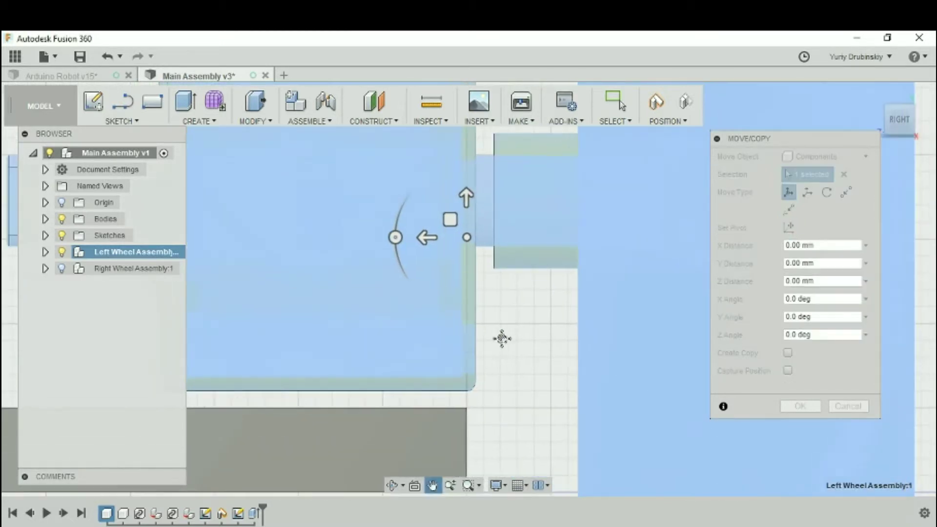
mouse_move(574, 198)
left_mouse_down()
mouse_move(573, 212)
mouse_move(573, 195)
left_mouse_up()
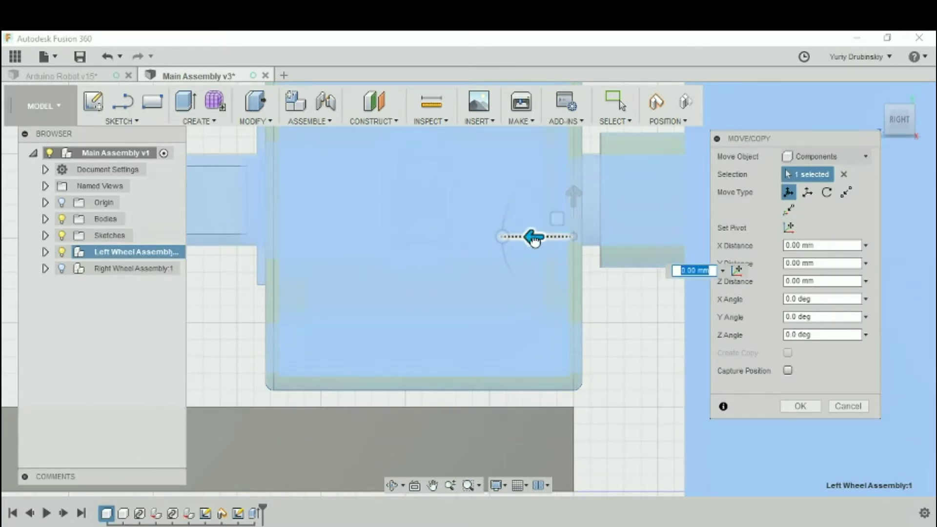
mouse_move(533, 235)
left_mouse_down()
mouse_move(520, 246)
mouse_move(533, 243)
left_mouse_up()
scroll(517, 359, "down", 5)
mouse_move(516, 360)
middle_mouse_down("shift")
mouse_move(483, 360)
mouse_move(480, 383)
mouse_move(510, 403)
mouse_move(498, 373)
mouse_move(521, 391)
mouse_move(501, 365)
mouse_move(508, 393)
mouse_move(494, 408)
mouse_move(509, 408)
mouse_move(499, 365)
middle_mouse_up("shift")
scroll(510, 403, "down", 5)
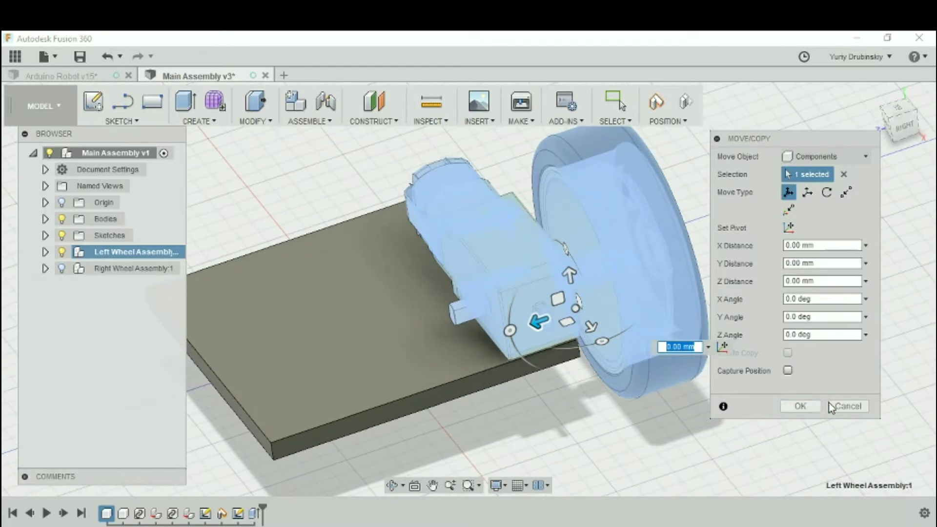
left_click(808, 404)
Step: Make the Right Wheel Assembly component visible and bring both wheel assemblies and the plate into view
middle_click_drag(570, 421, 576, 421, "shift")
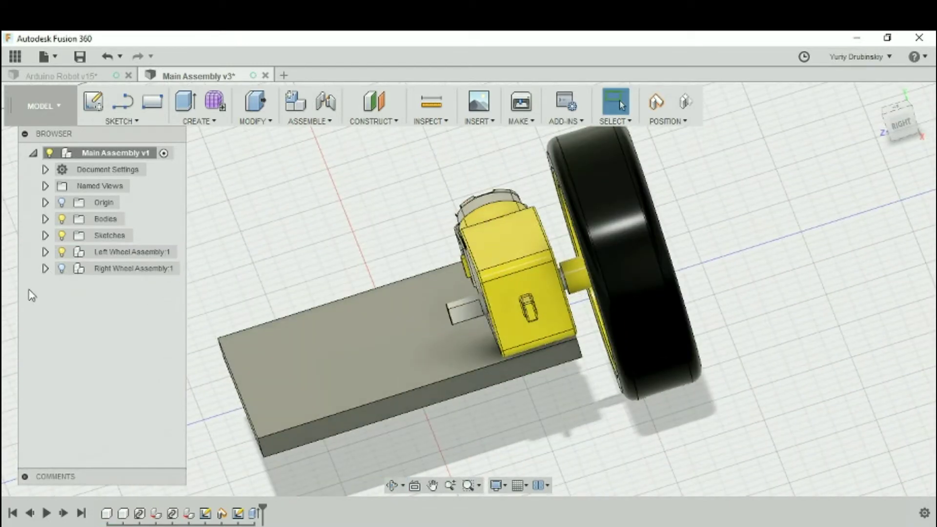
left_click(62, 269)
scroll(483, 388, "up", 3)
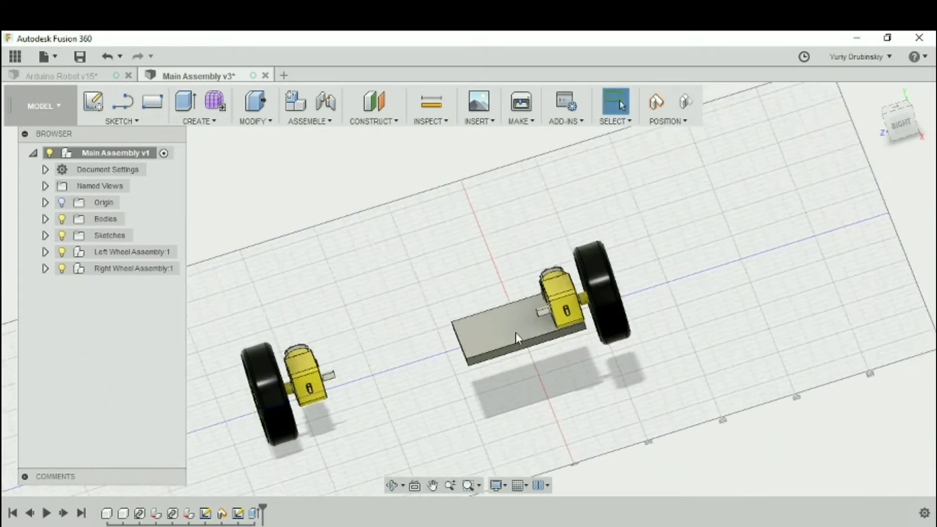
Step: Start a Point to Point move of the Right Wheel Assembly in the right view, with its motor housing's lower inner corner as origin
scroll(516, 332, "up", 2)
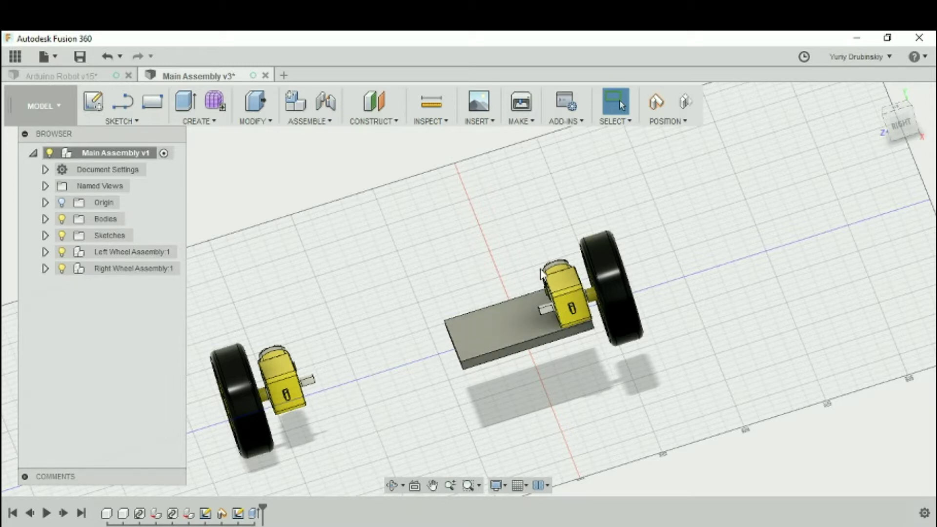
left_click(900, 128)
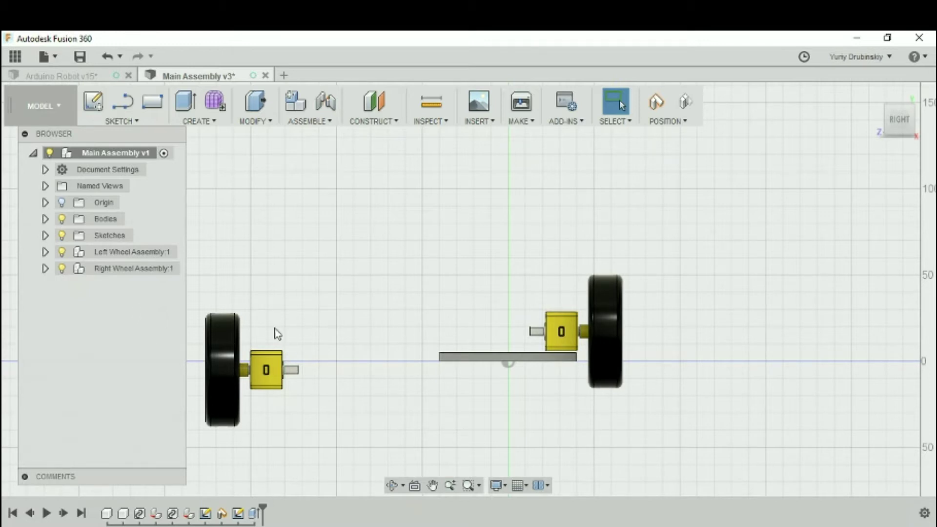
left_click(151, 273)
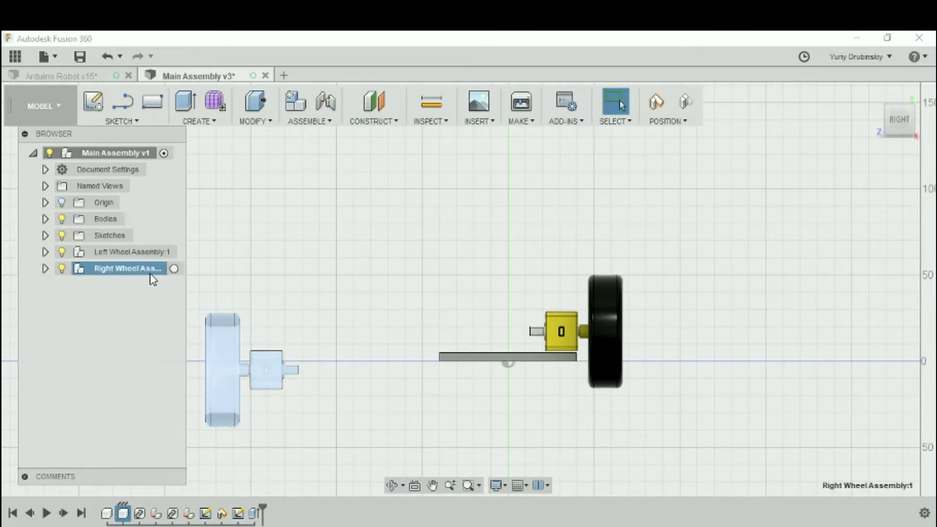
key("m")
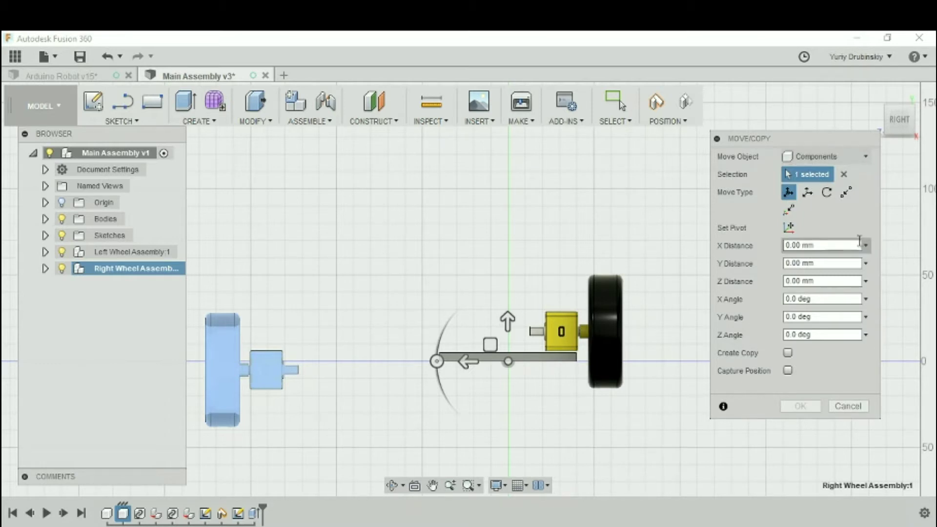
left_click(847, 193)
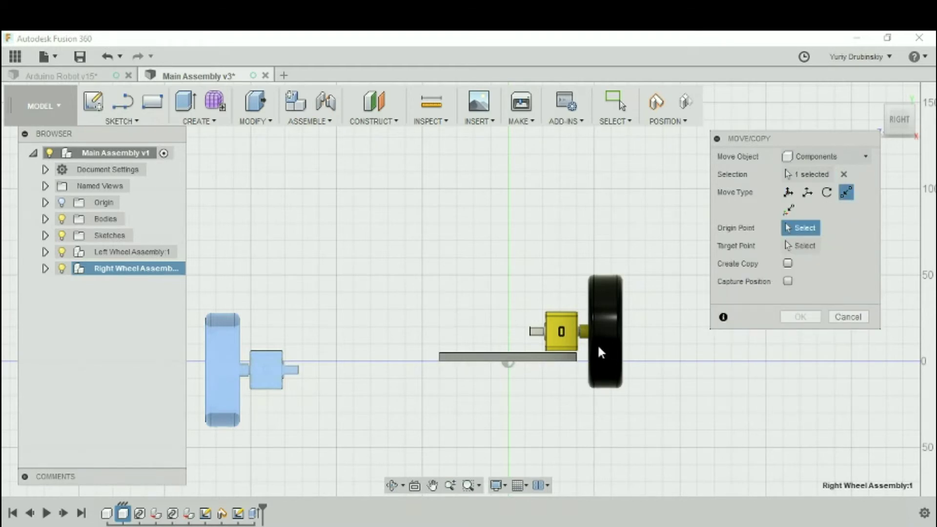
scroll(447, 355, "up", 5)
scroll(464, 356, "down", 6)
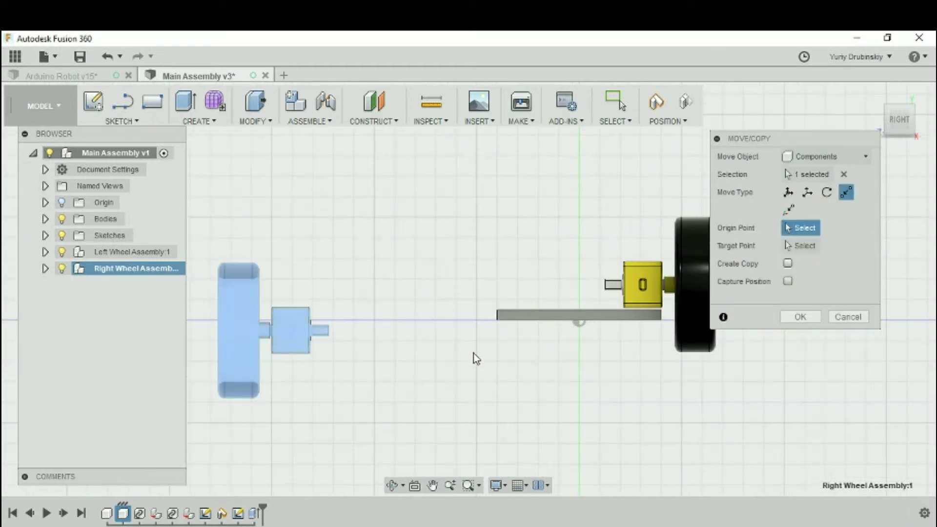
scroll(400, 348, "up", 6)
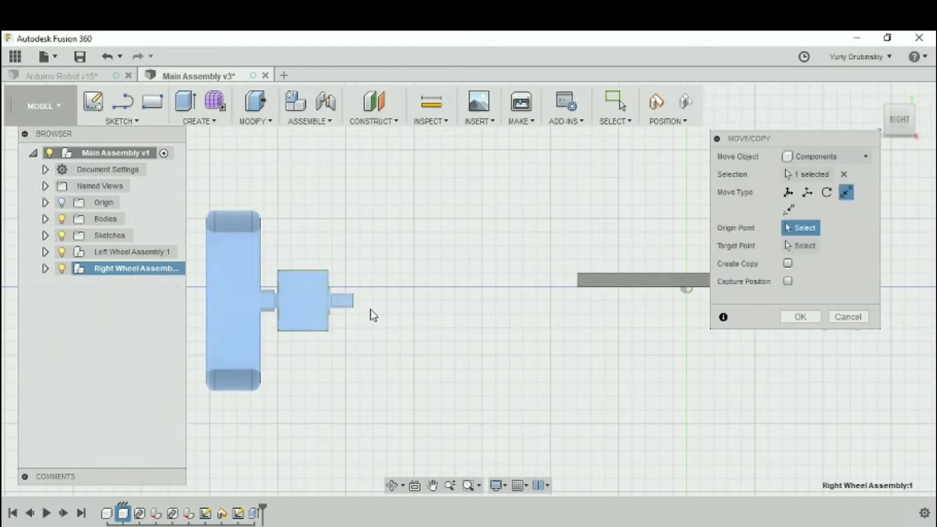
scroll(363, 318, "up", 3)
left_click(313, 348)
Step: Set the lower inner corner of the Left Wheel Assembly's motor housing as the target point
scroll(594, 305, "down", 1)
middle_click_drag(561, 310, 101, 385)
scroll(484, 349, "up", 3)
middle_click_drag(626, 305, 366, 360)
left_click(443, 344)
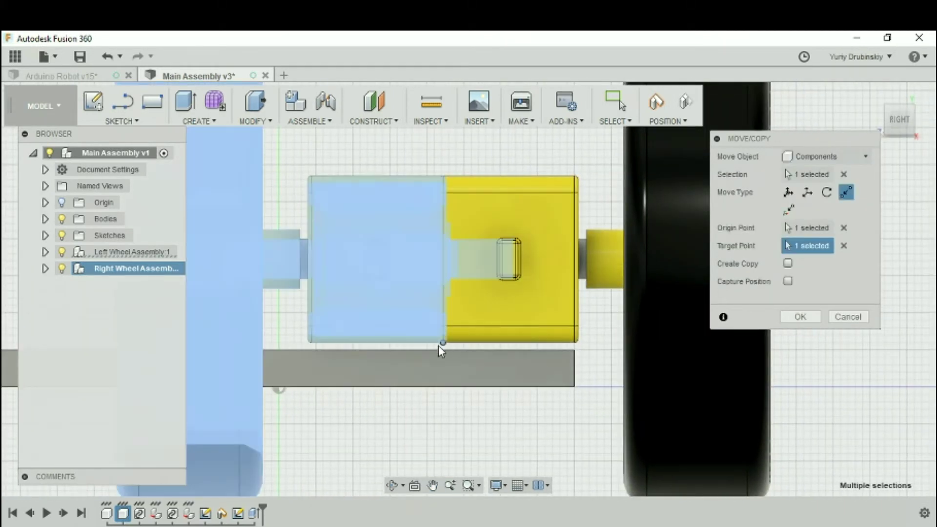
scroll(458, 356, "down", 2)
middle_click_drag(464, 360, 410, 318, "shift")
scroll(480, 364, "down", 2)
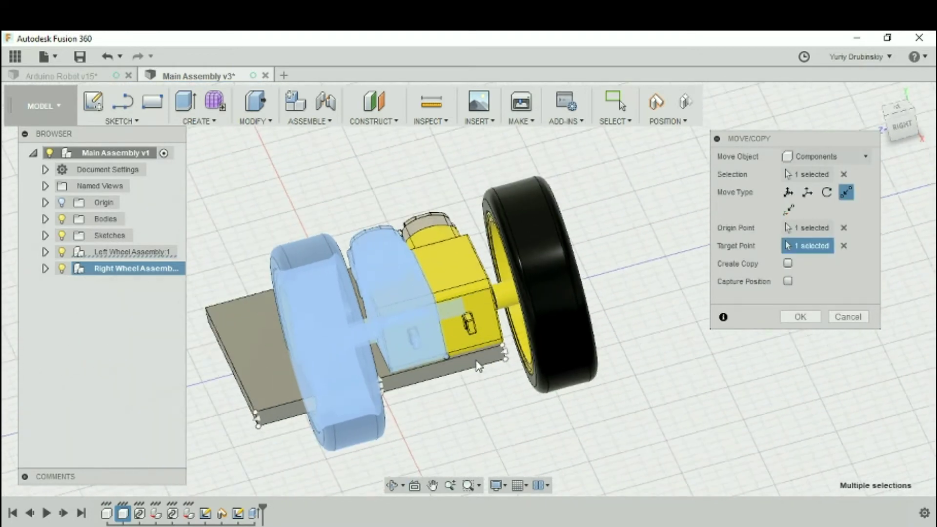
middle_click_drag(480, 365, 557, 336)
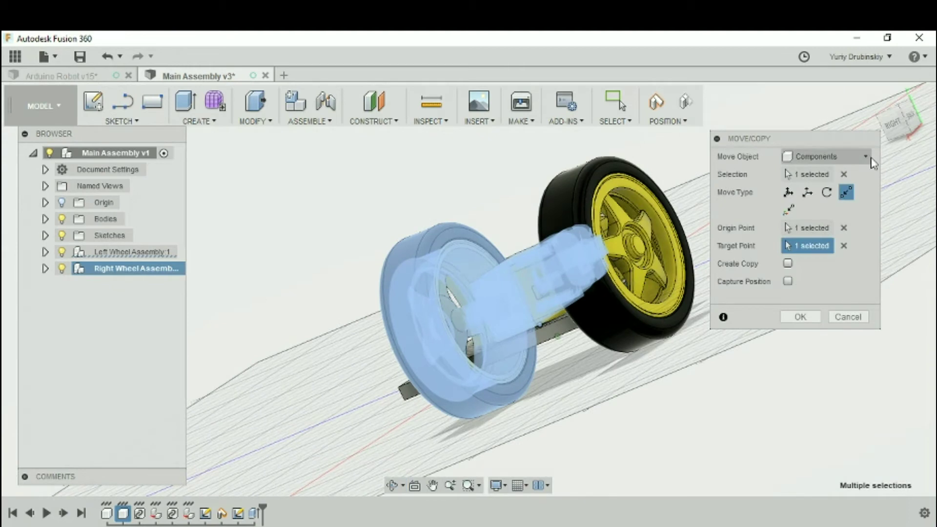
left_click(891, 130)
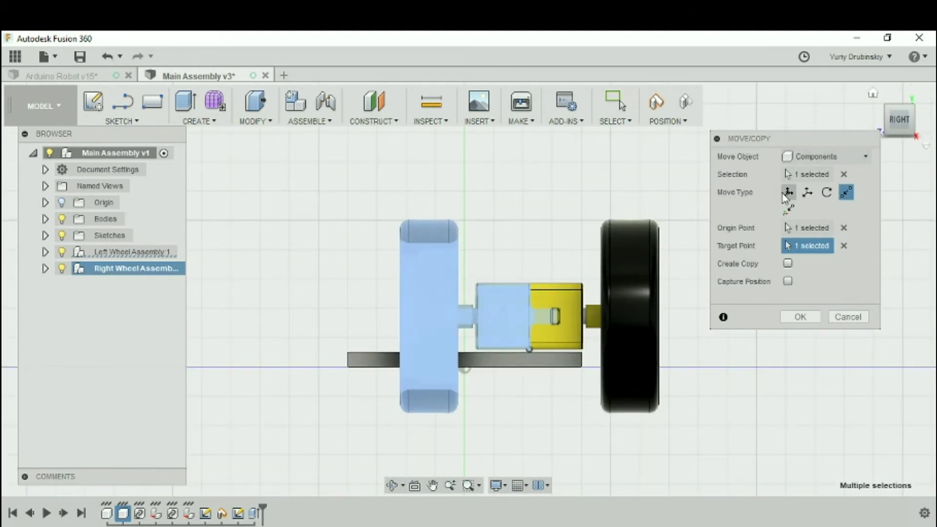
left_click(788, 192)
scroll(513, 347, "down", 3)
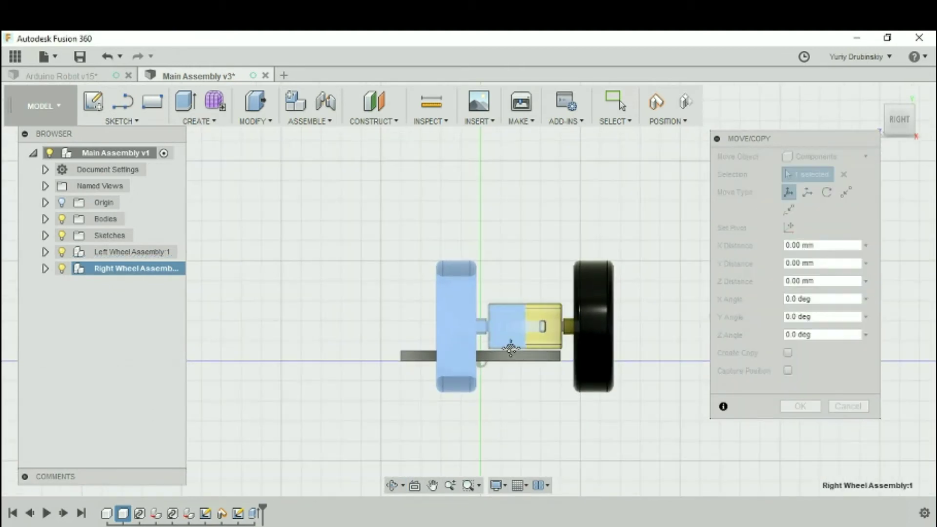
left_click(787, 229)
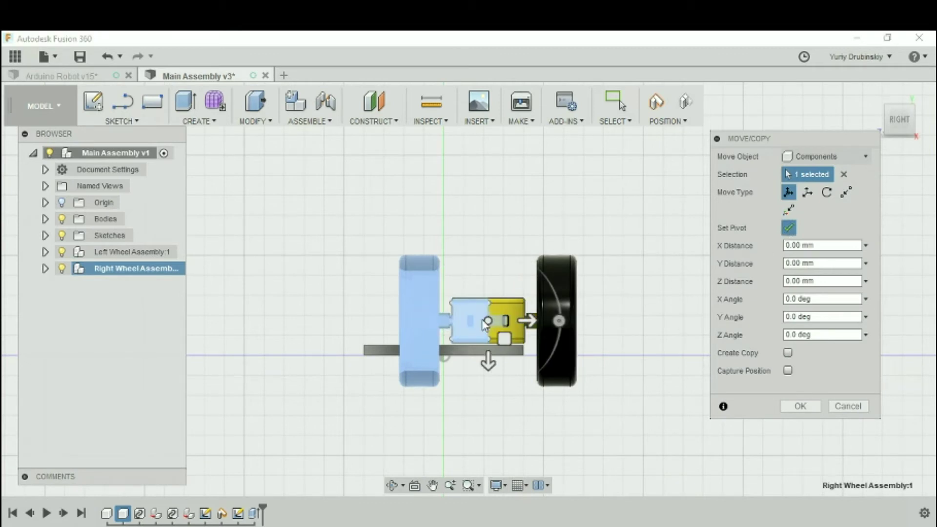
scroll(476, 321, "up", 5)
left_click(341, 283)
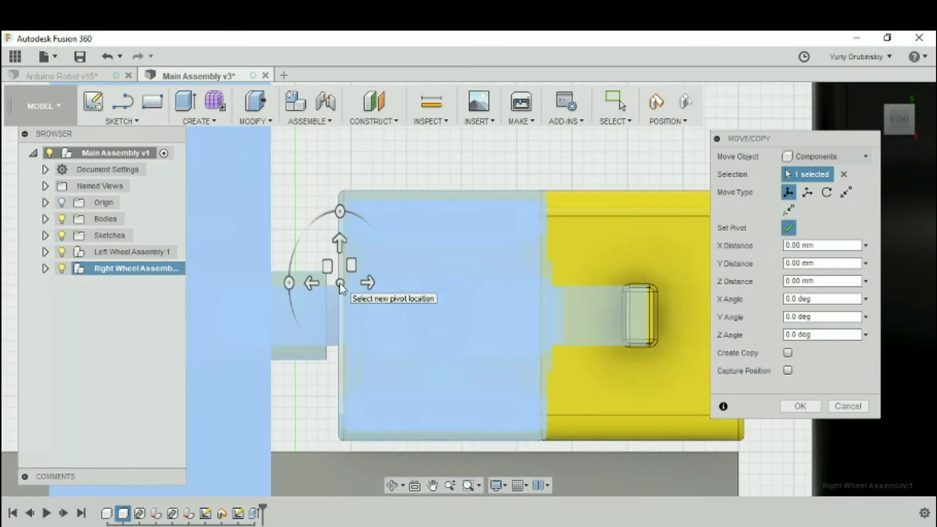
scroll(371, 344, "down", 3)
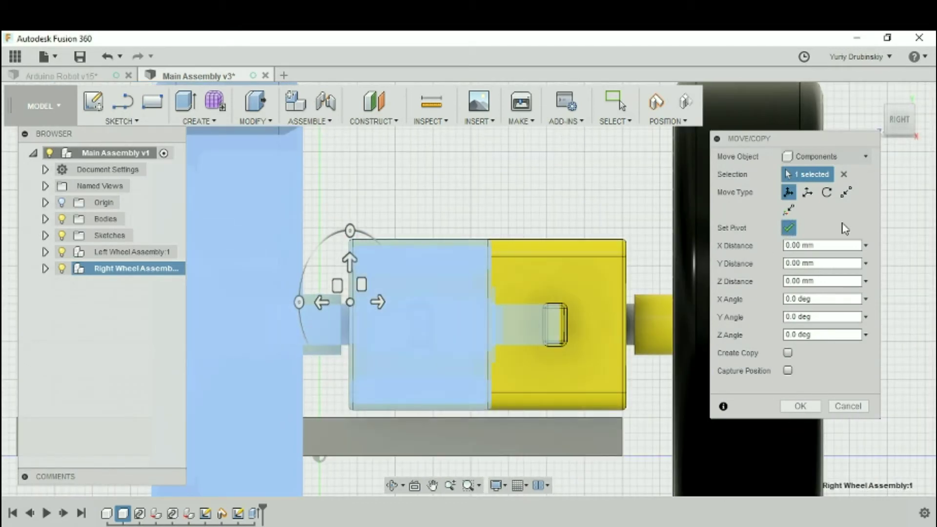
left_click(848, 406)
scroll(439, 321, "down", 3)
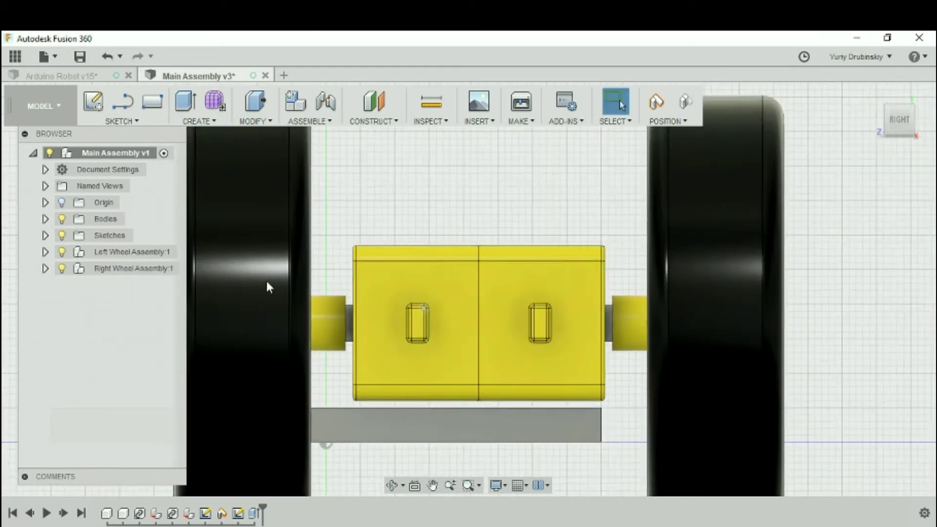
Step: Start a Free Move of the Right Wheel Assembly with its pivot at the small slot on the motor housing's end face
key("m")
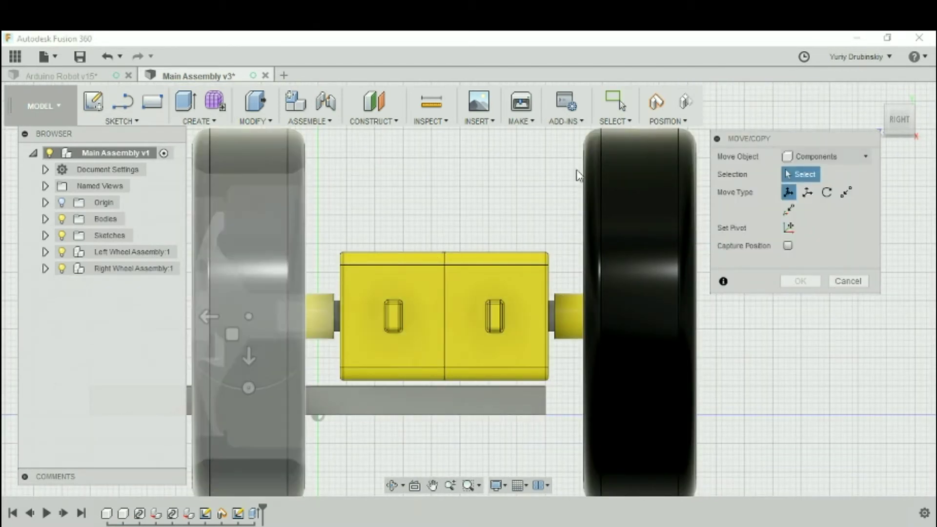
left_click(131, 269)
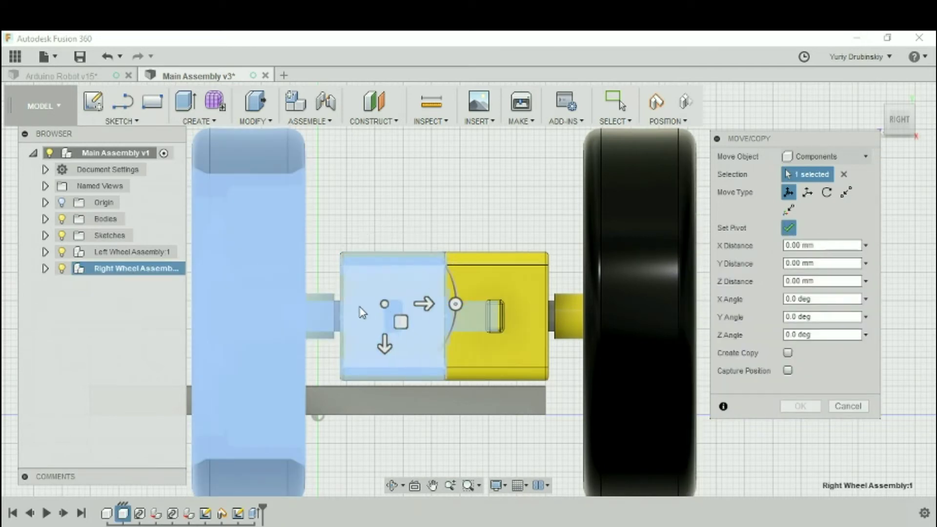
left_click(398, 316)
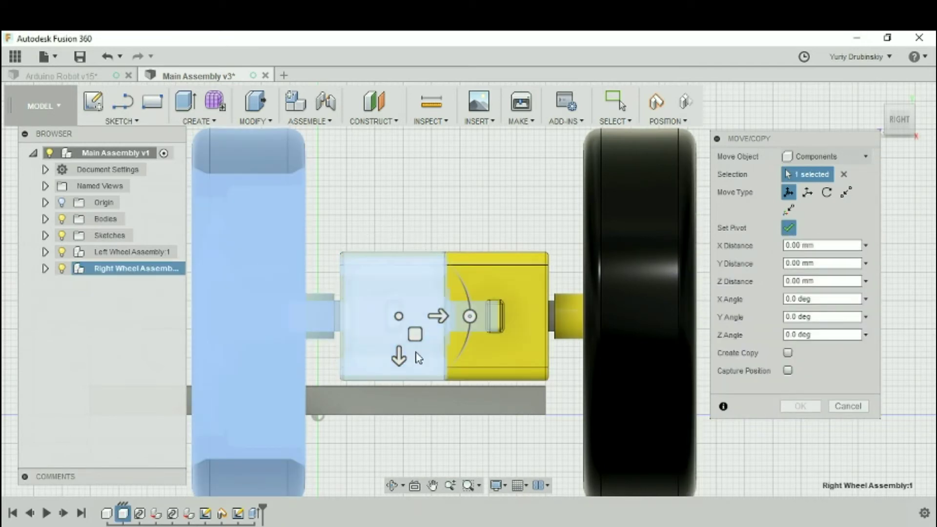
scroll(411, 362, "down", 3)
middle_click_drag(410, 362, 513, 329)
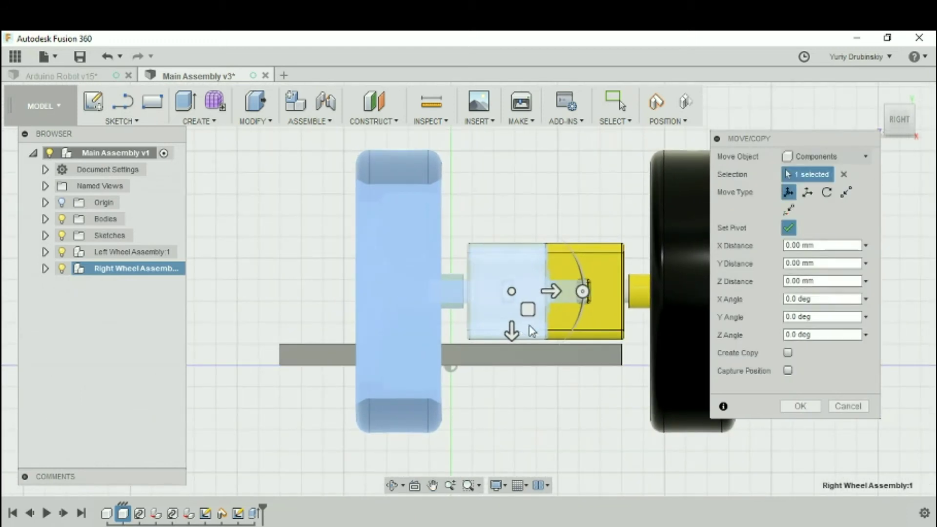
left_click_drag(551, 291, 552, 310)
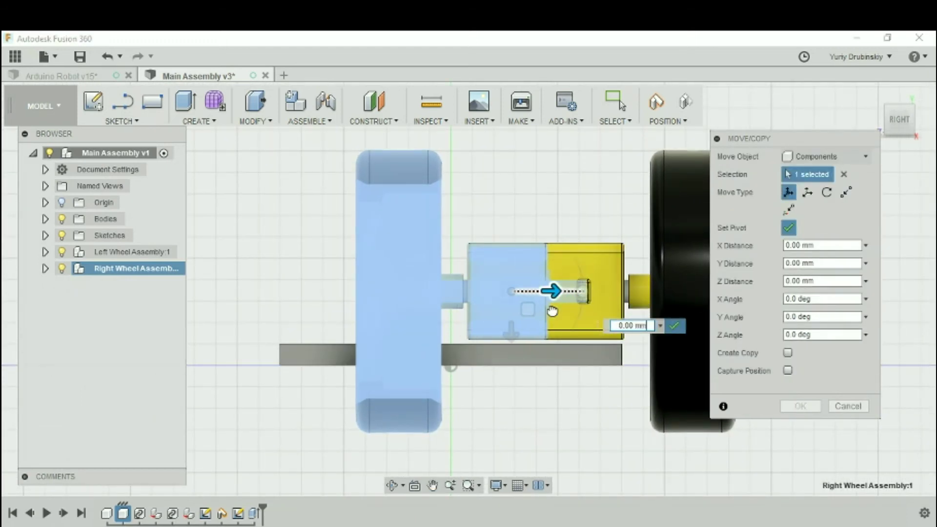
left_click(789, 227)
Step: Move the Right Wheel Assembly -45 mm along Y toward the plate's free end and confirm the move
left_click_drag(551, 292, 359, 326)
middle_click_drag(403, 382, 558, 311, "shift")
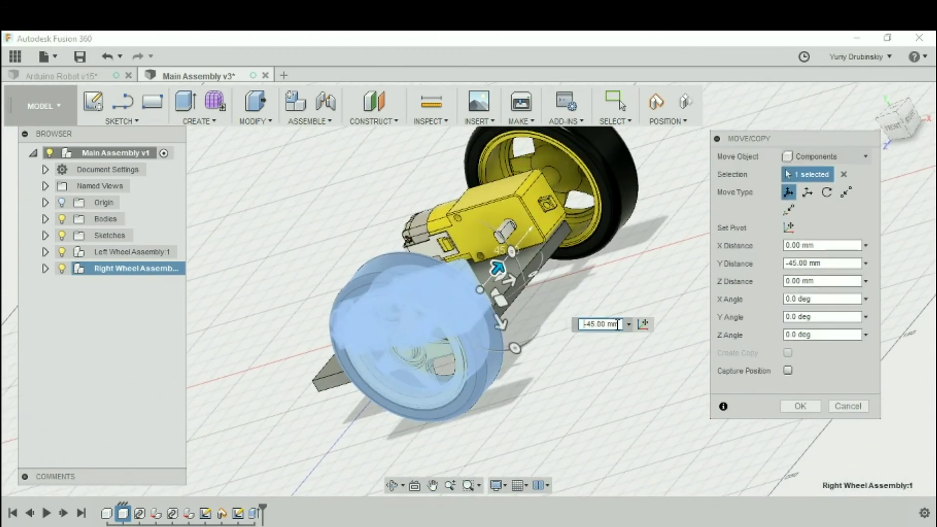
left_click_drag(618, 325, 580, 328)
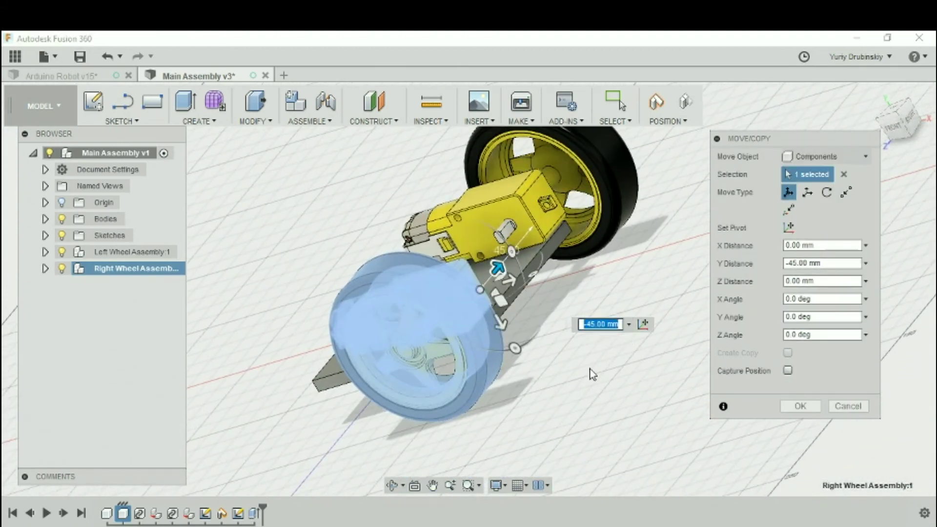
left_click(797, 410)
middle_click_drag(638, 318, 647, 383, "shift")
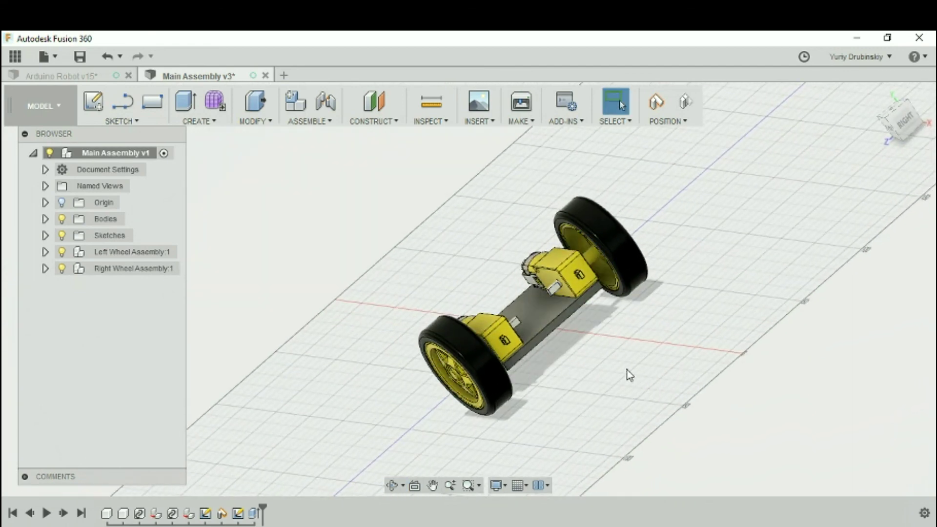